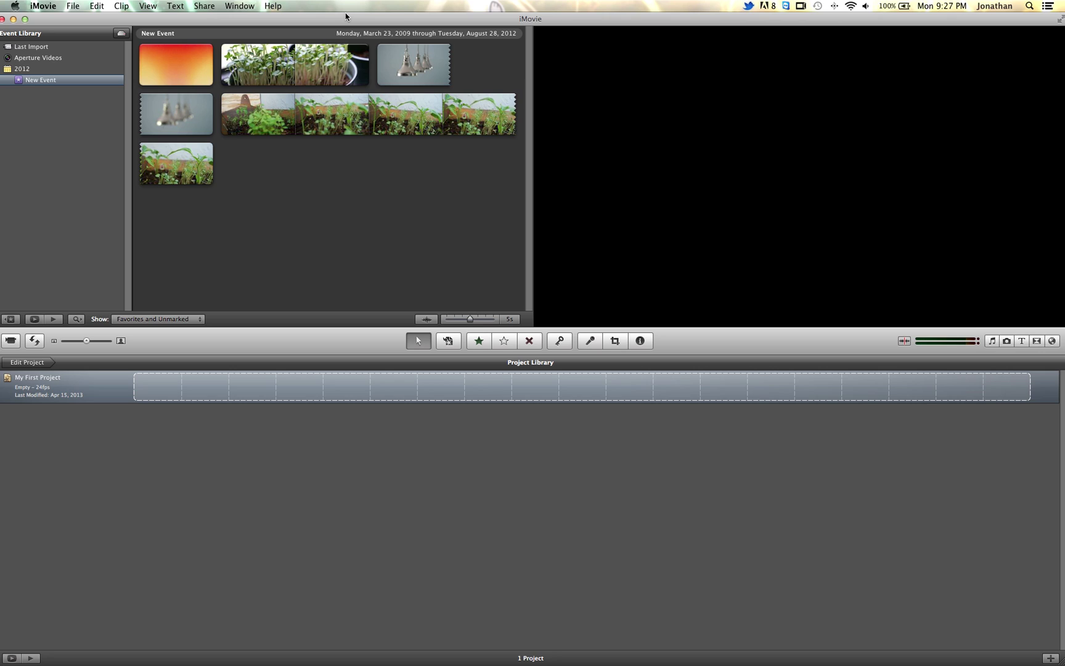
Bring the iMovie window back to the front
left_click(135, 27)
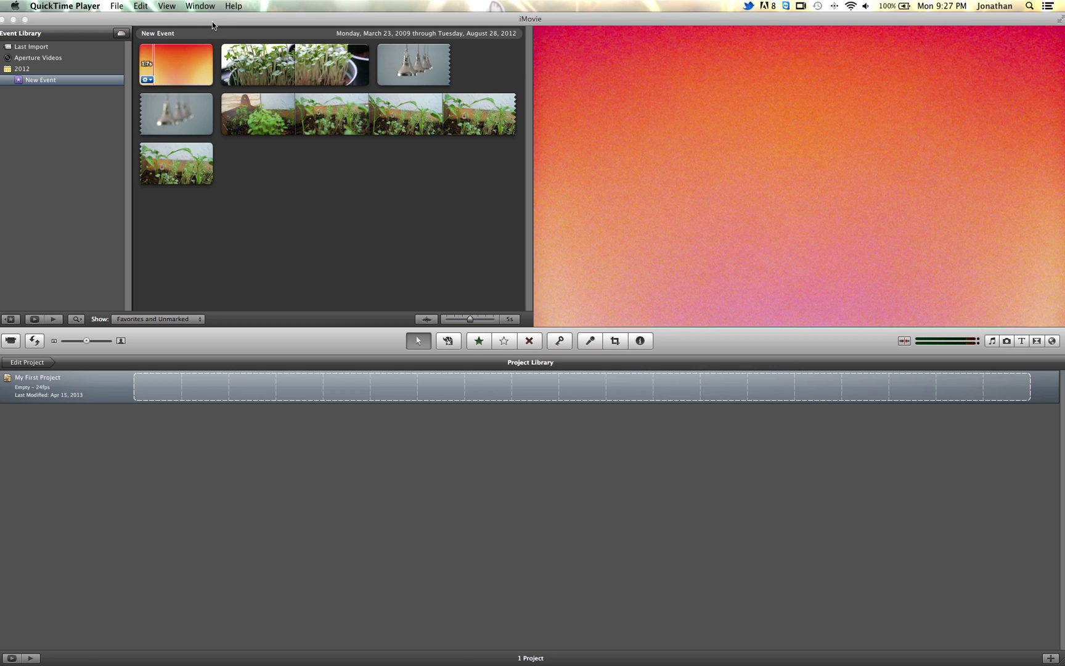
left_click(134, 37)
left_click(226, 23)
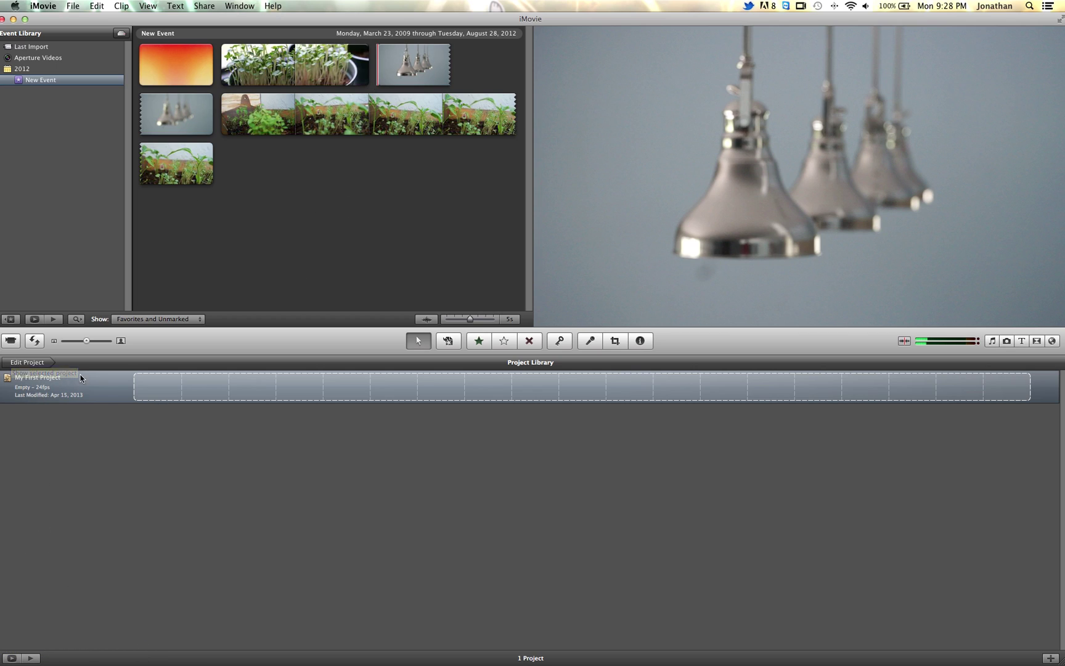
Create a new No Theme, Widescreen (16:9), 24 fps Cinema project
left_click(1052, 659)
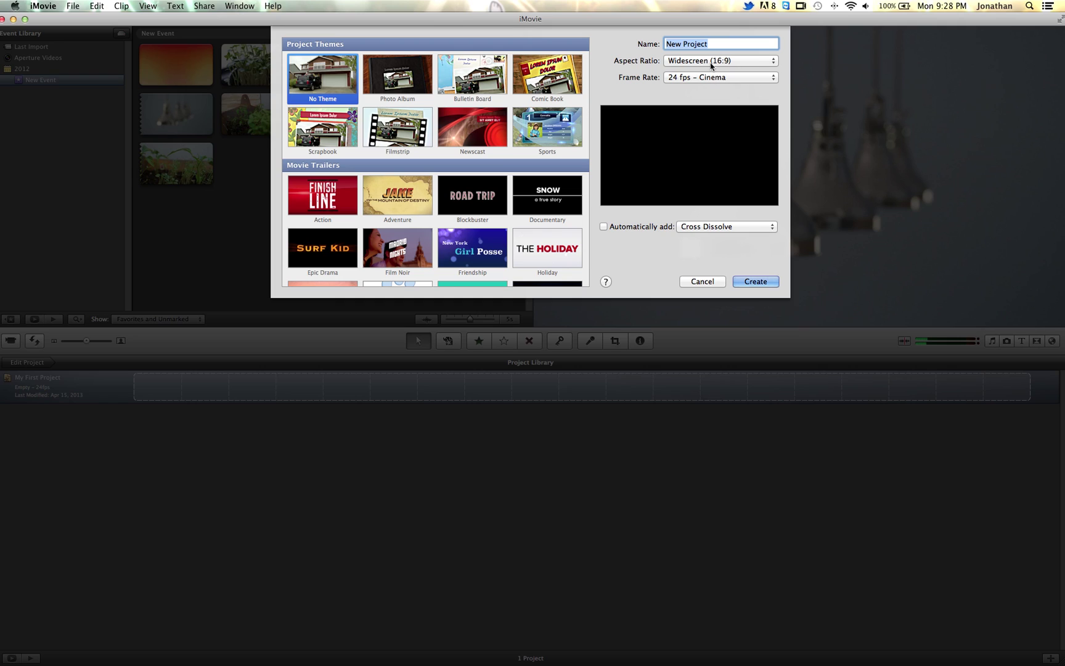
left_click(698, 79)
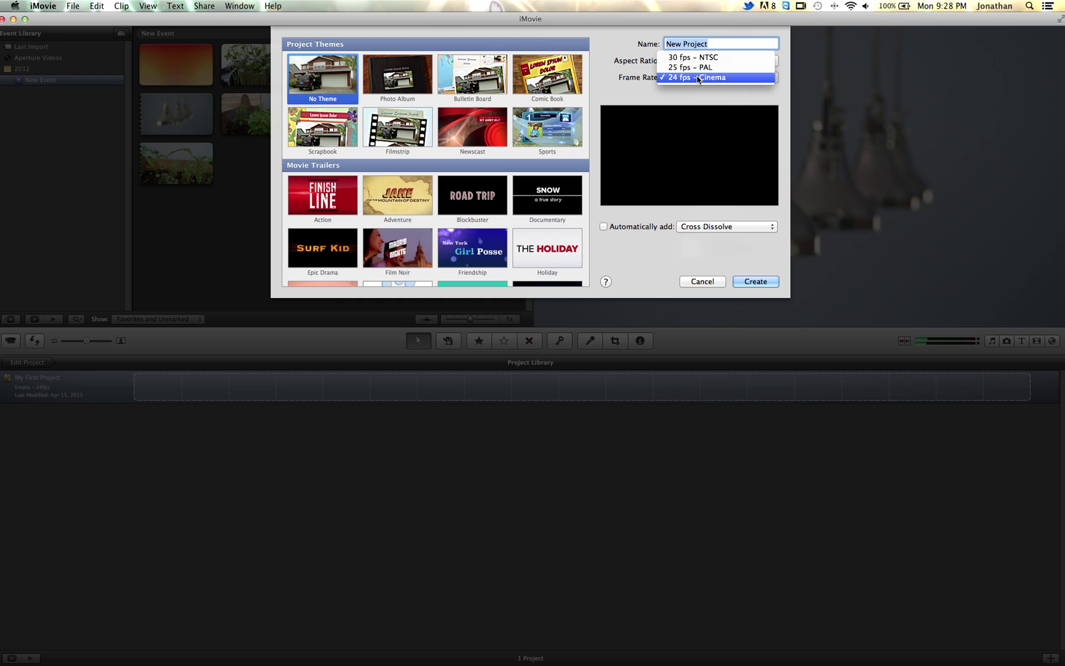
left_click(698, 77)
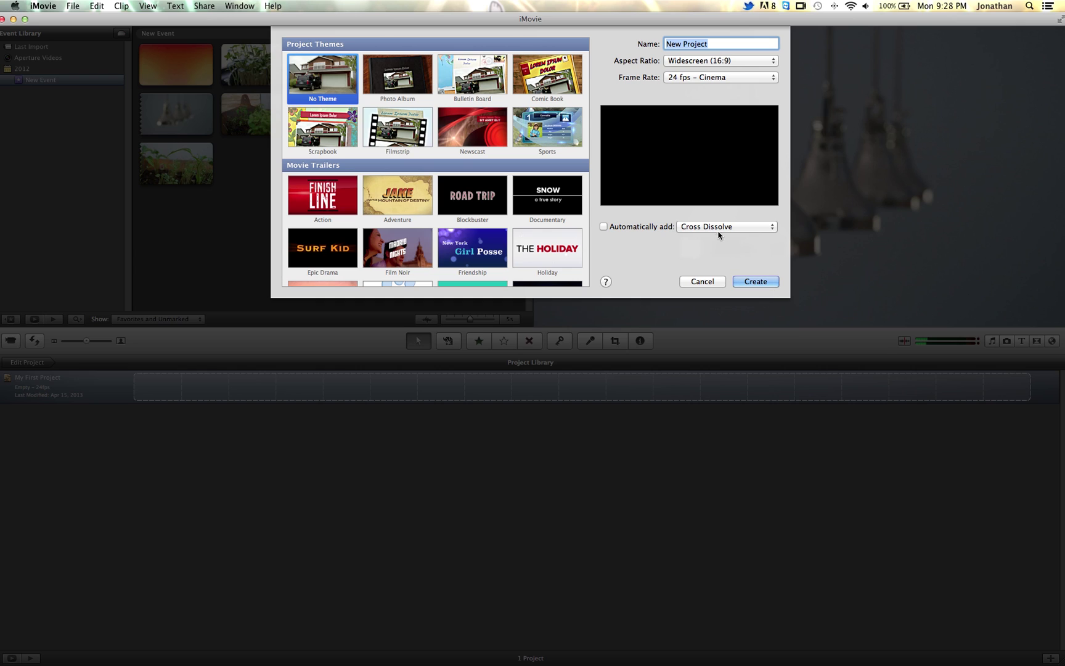
left_click(755, 281)
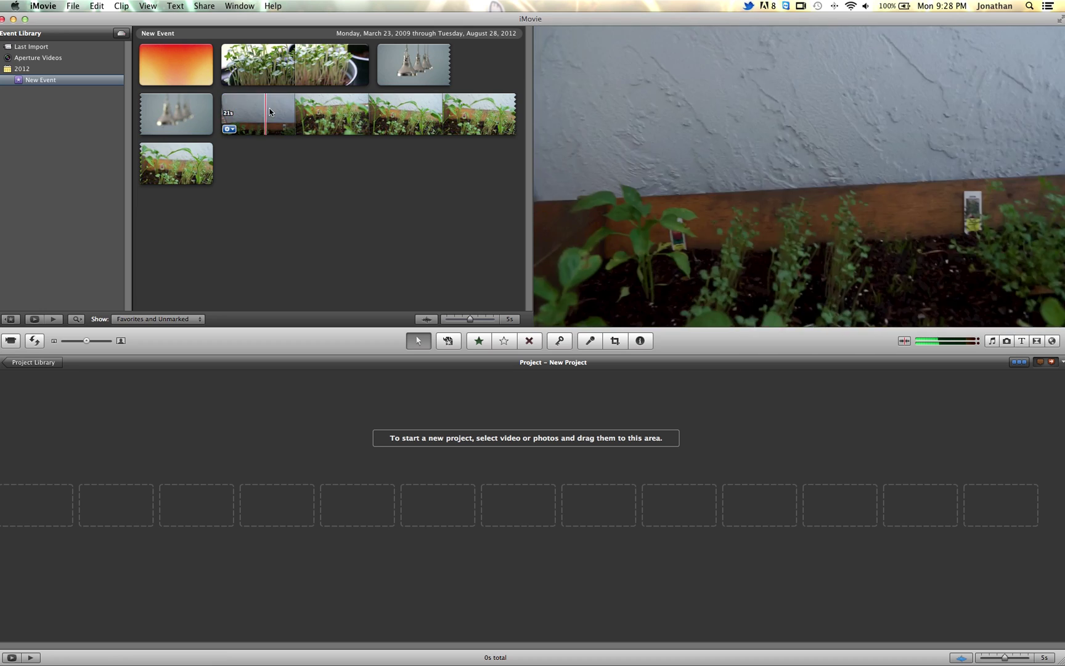
Select a range of the long plant clip and add it to the project timeline
left_click(294, 105)
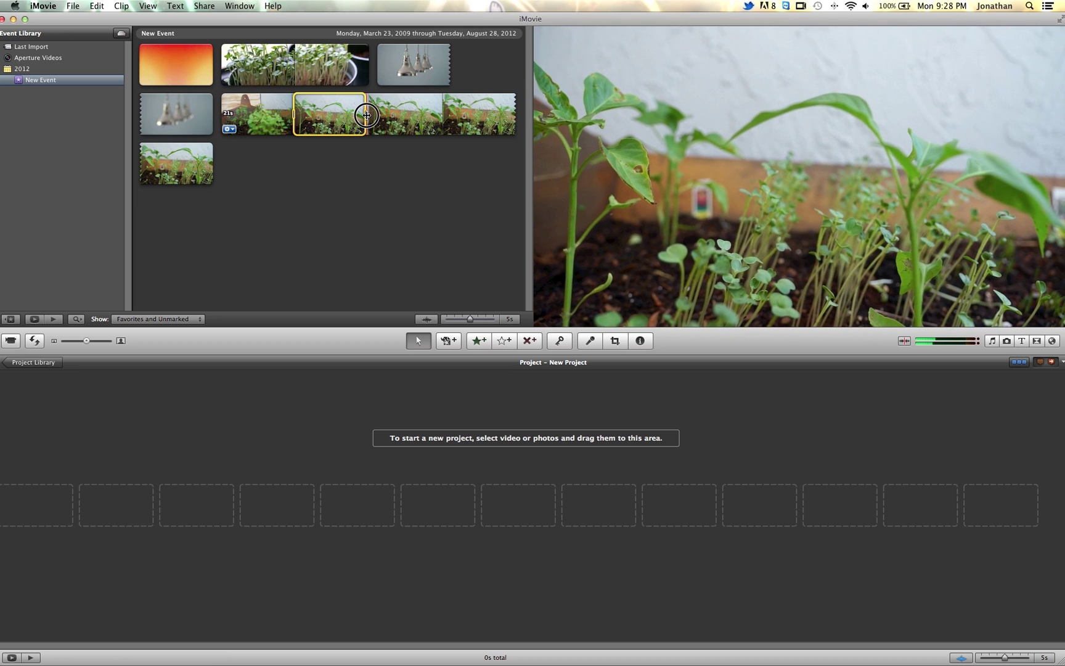
left_click_drag(368, 114, 505, 109)
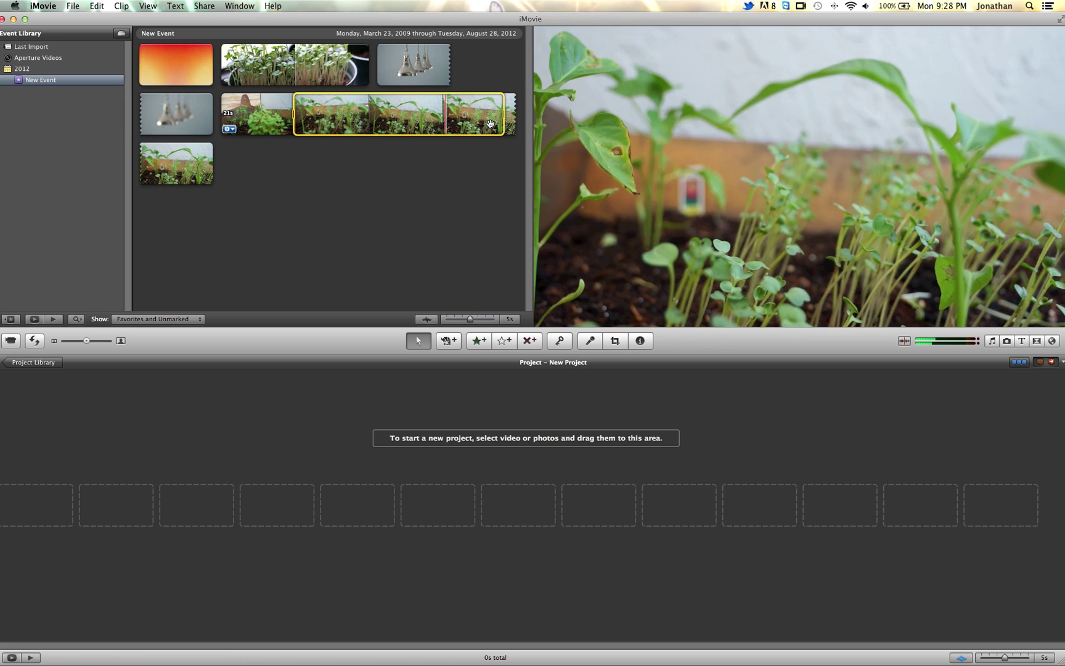
left_click_drag(452, 123, 170, 505)
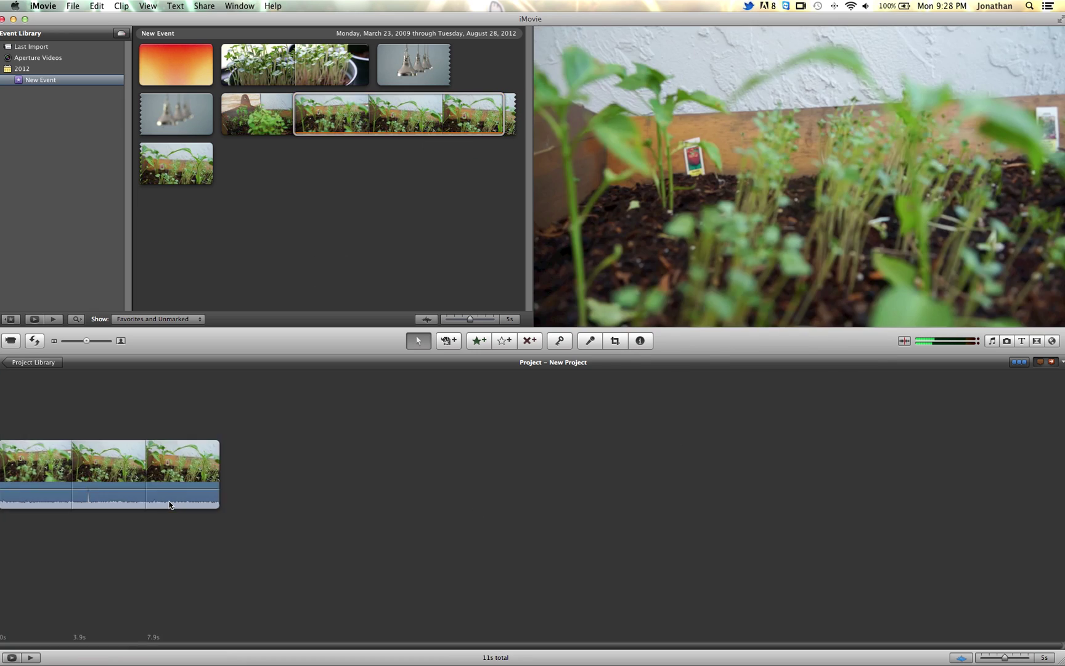
Play the project and widen the thumbnail slider to show more frames
left_click_drag(411, 17, 416, 19)
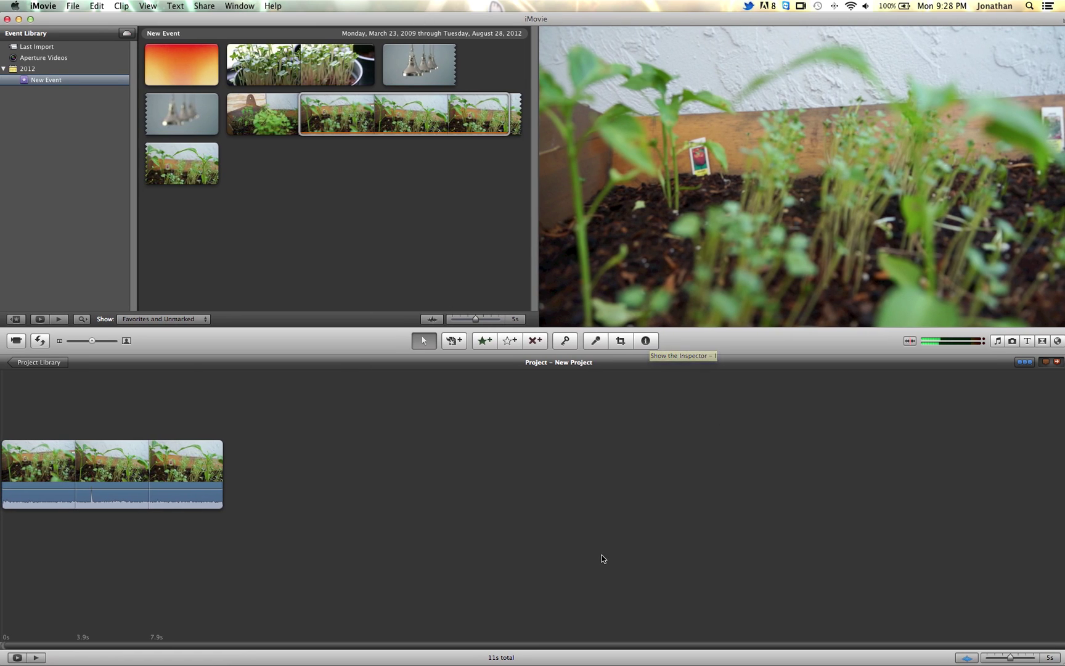
key("space")
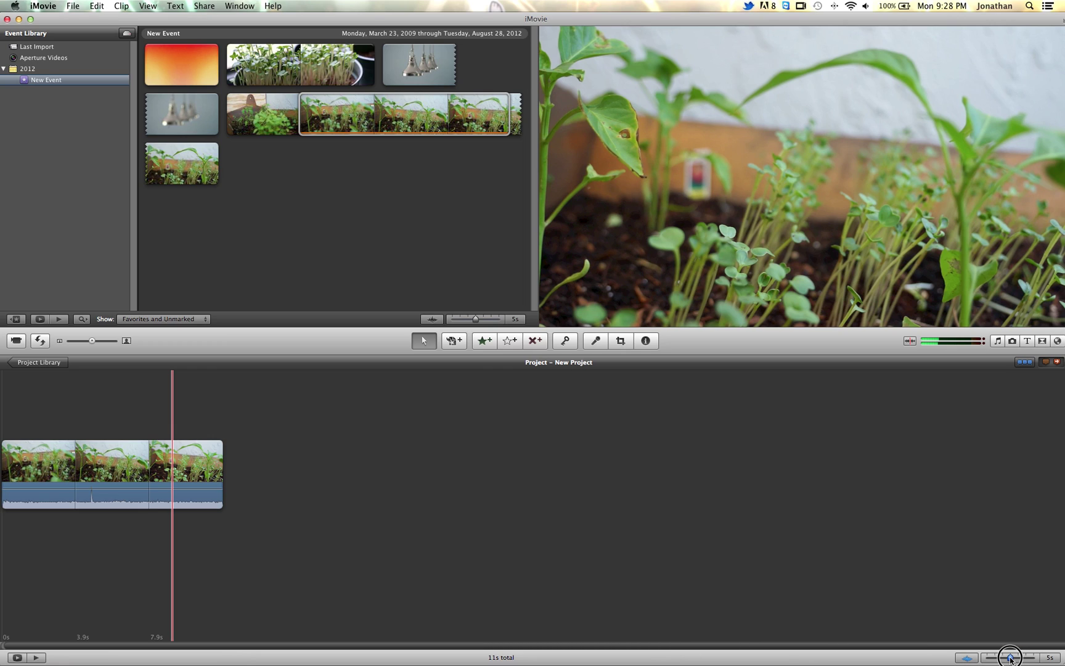
mouse_move(1012, 659)
left_mouse_down()
mouse_move(1000, 659)
mouse_move(1021, 658)
mouse_move(1006, 658)
left_mouse_up()
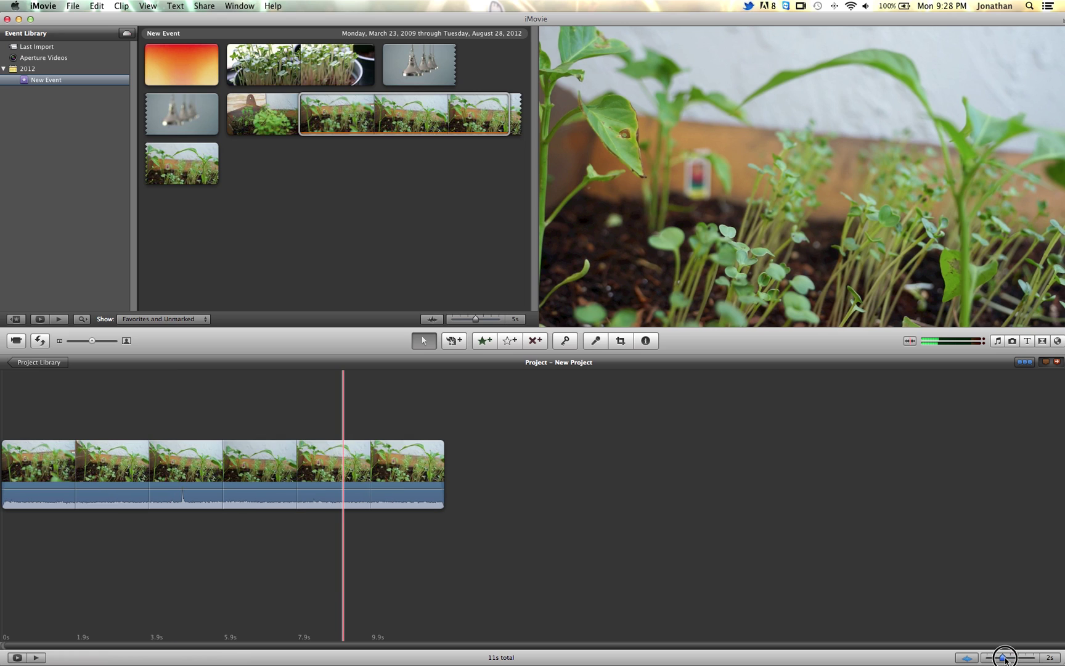
Split the plant clip at the playhead, insert the orange-red gradient clip between the pieces, and play it
left_click(686, 587)
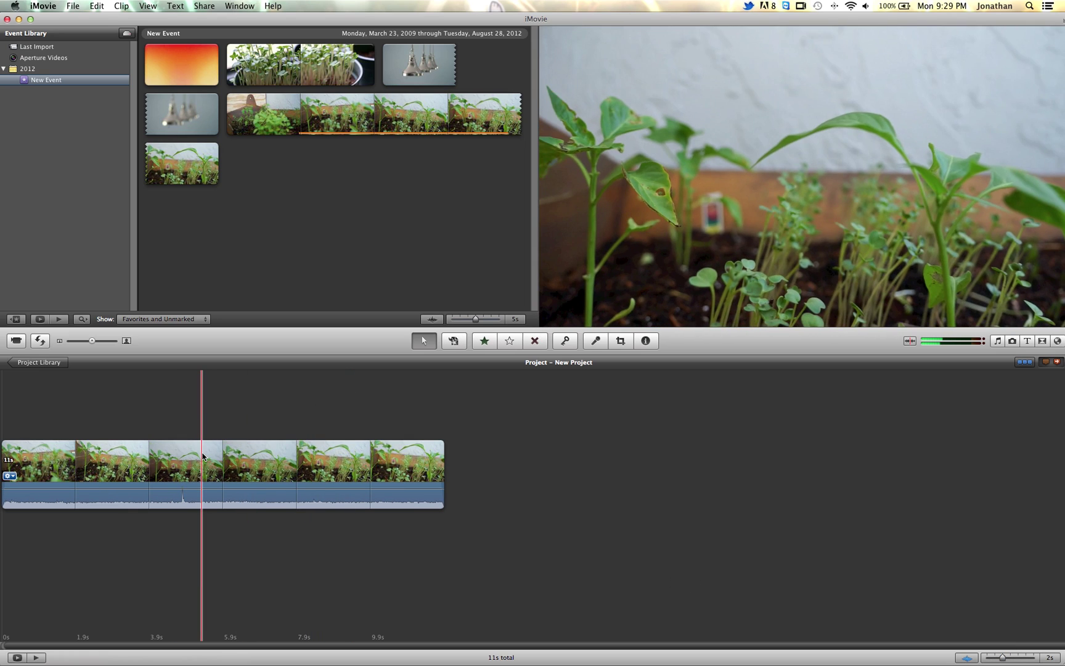
right_click(130, 456)
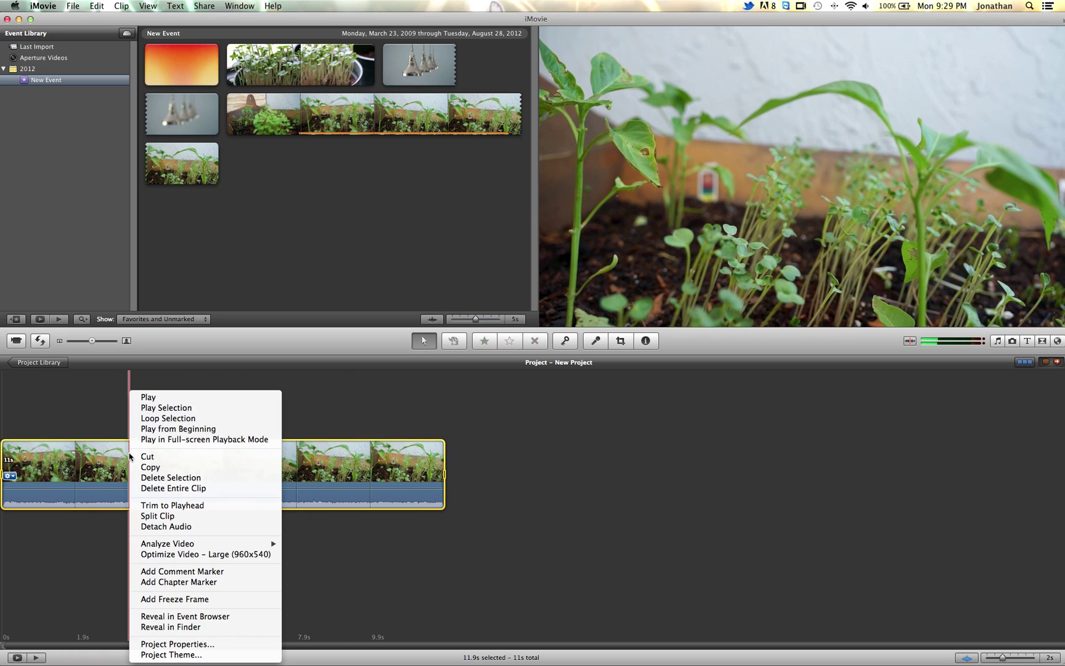
left_click(152, 515)
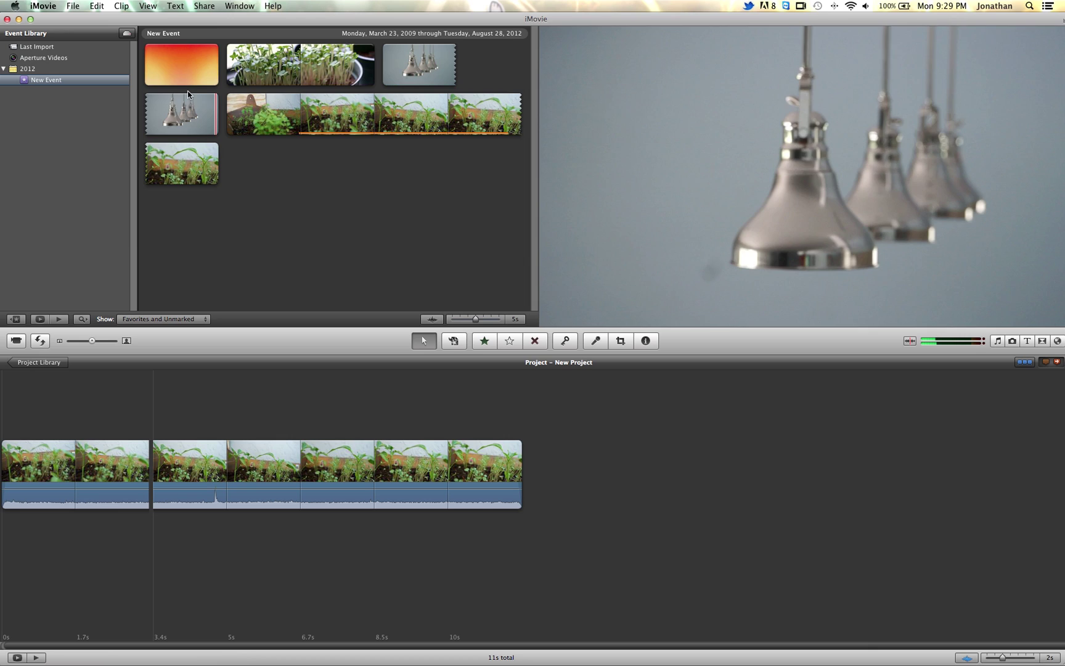
left_click_drag(183, 66, 152, 463)
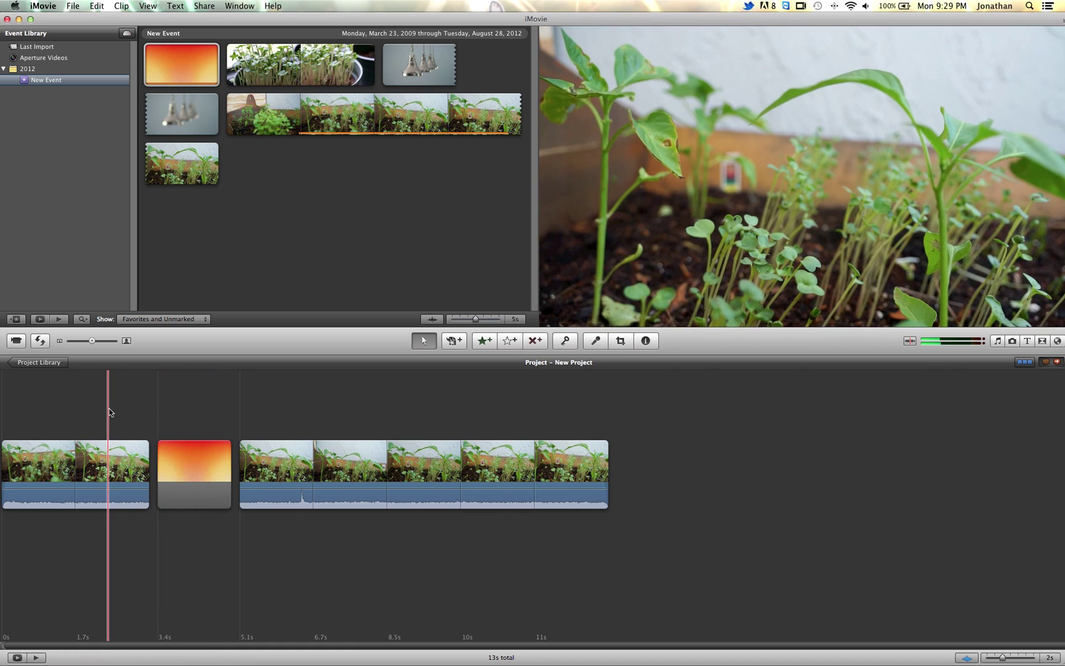
key("space")
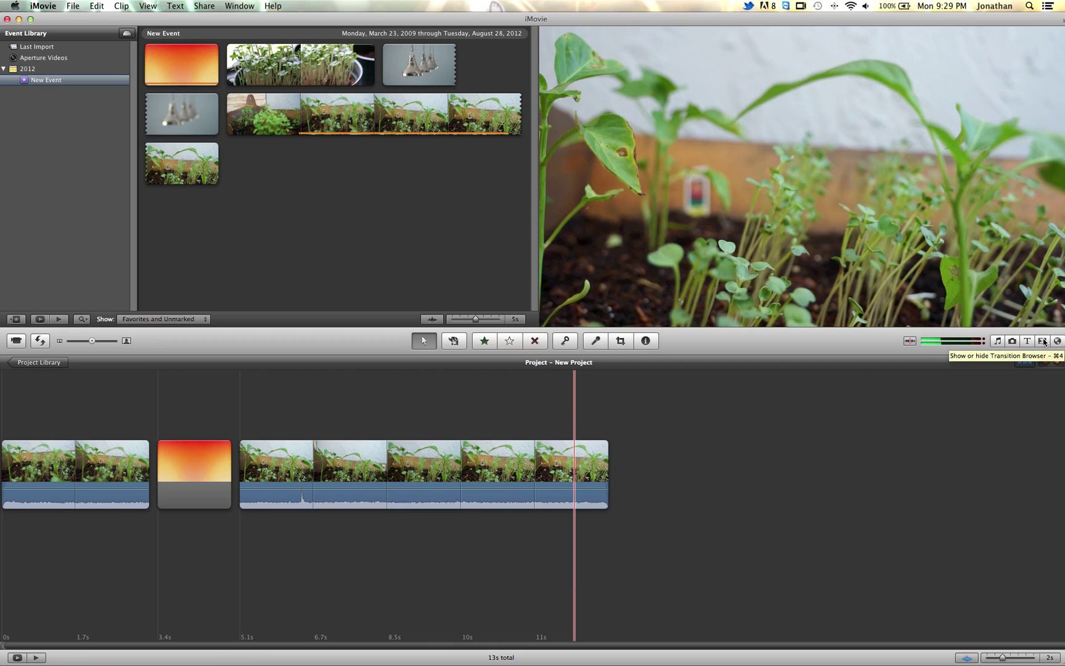
Add Cross Dissolve transitions after and before the film-burn clip
left_click(1041, 341)
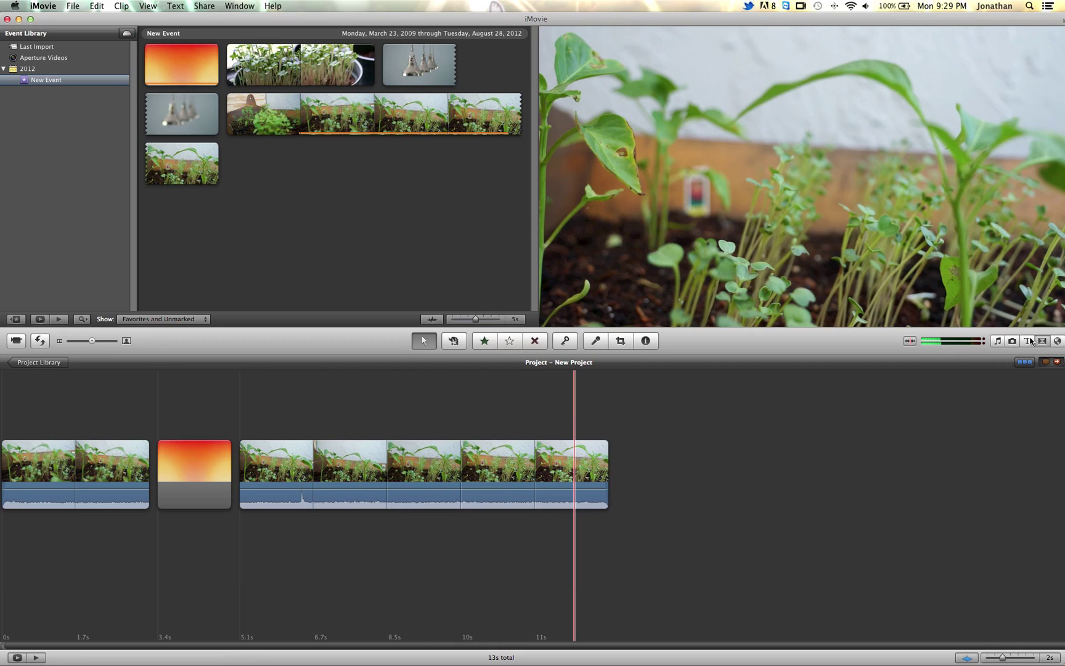
left_click(1042, 342)
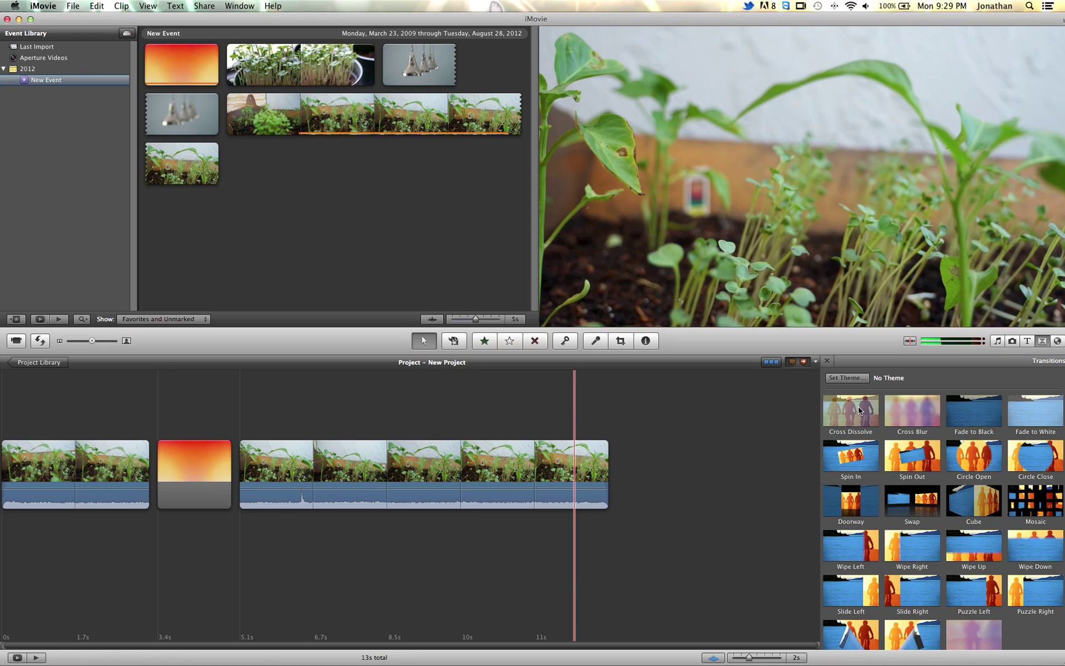
left_click_drag(860, 410, 255, 481)
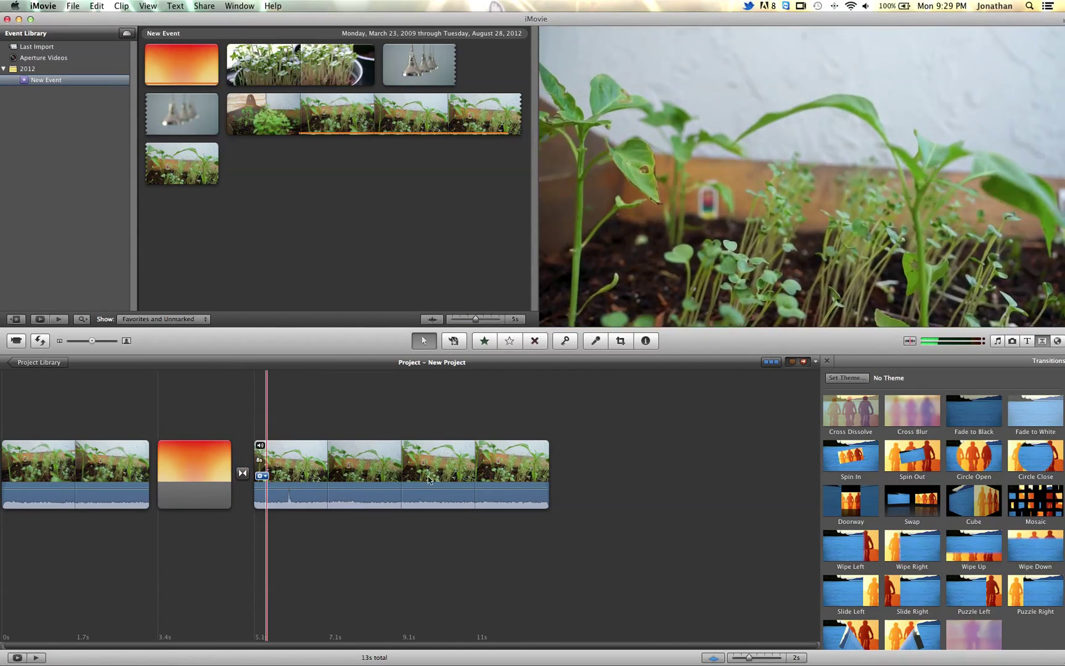
left_click_drag(854, 410, 161, 472)
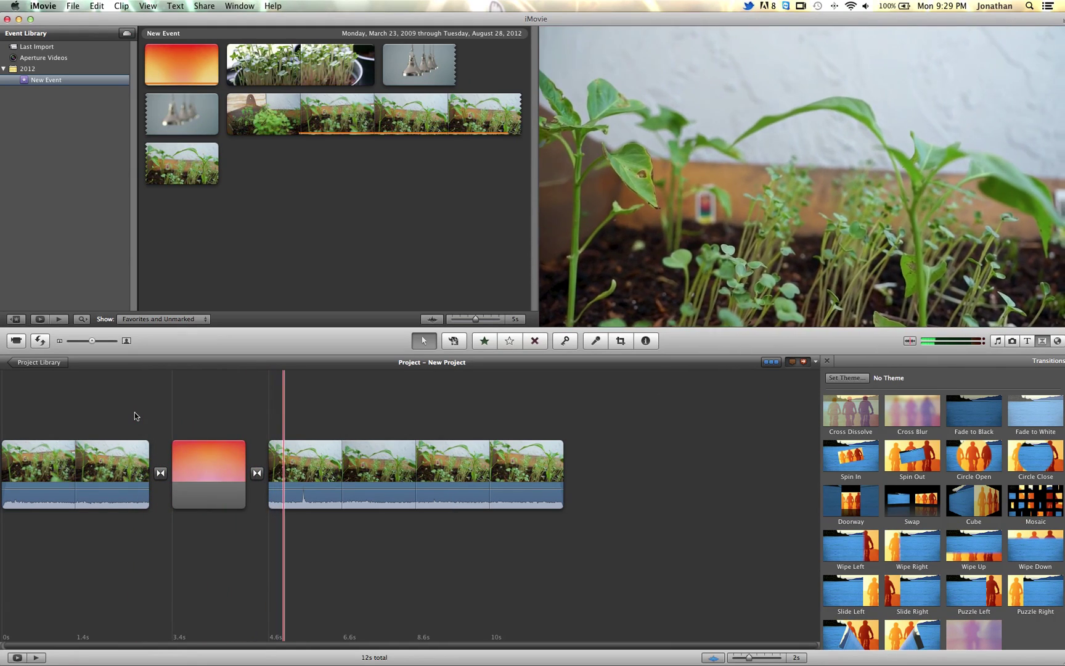
Select the film-burn clip and preview it with its transitions
left_click(209, 459)
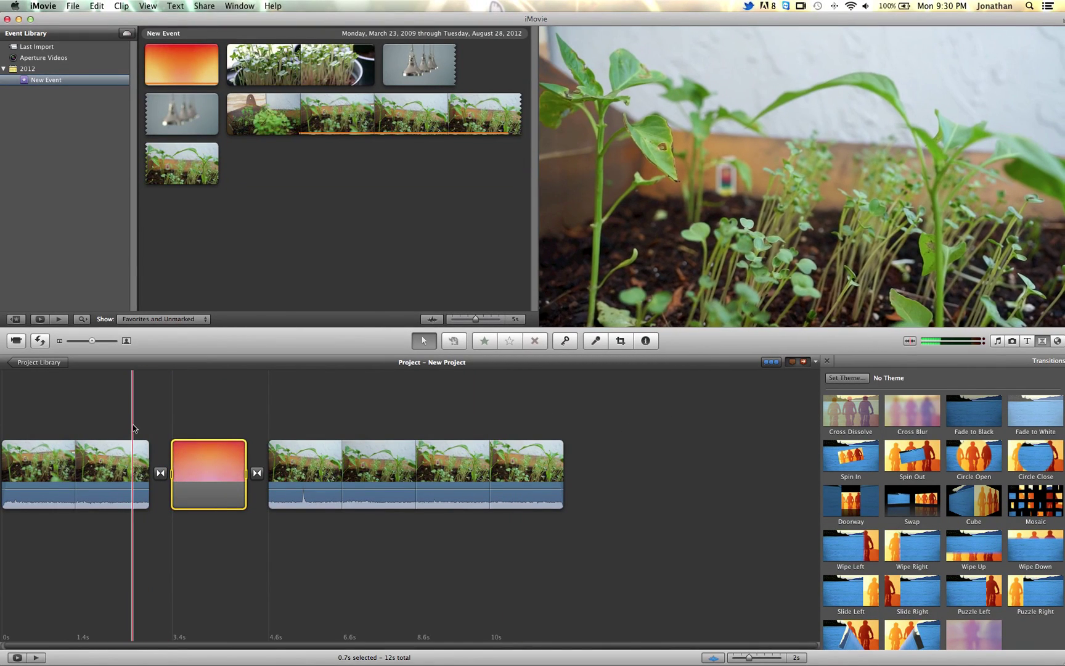
key("space")
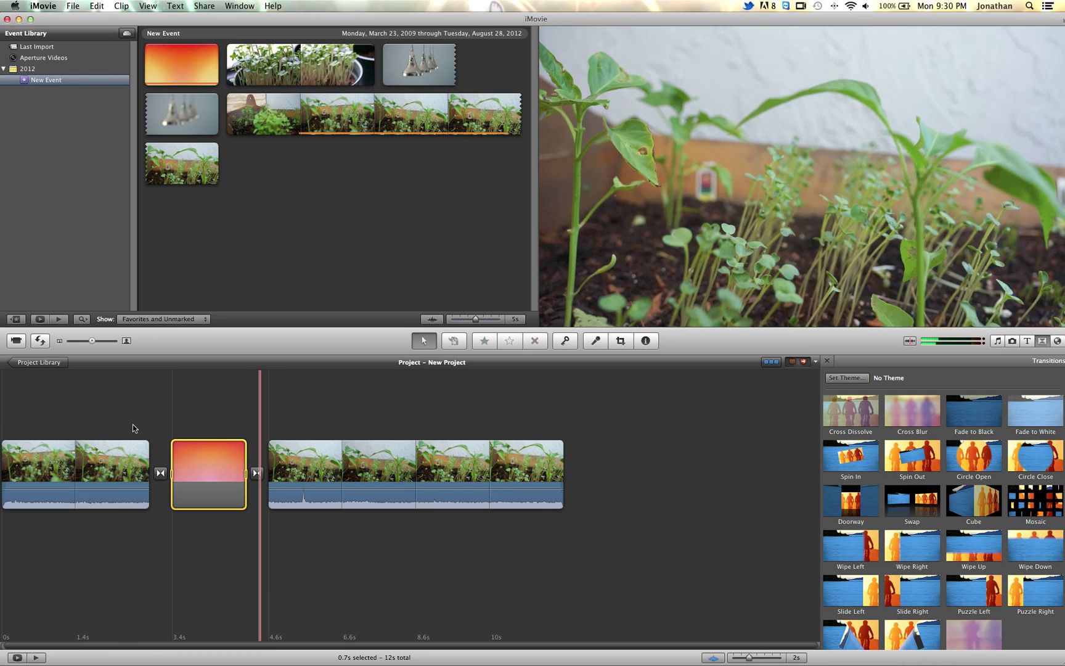
key("space")
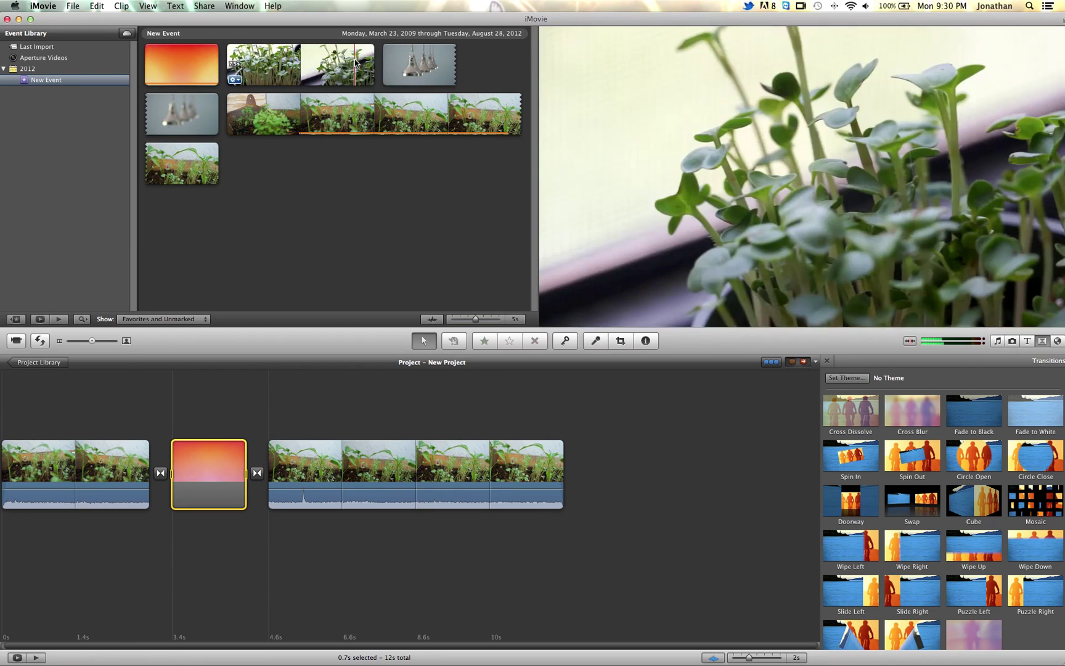
Append the potted sprouts clip to the project end with a Cross Dissolve before it
left_click(329, 62)
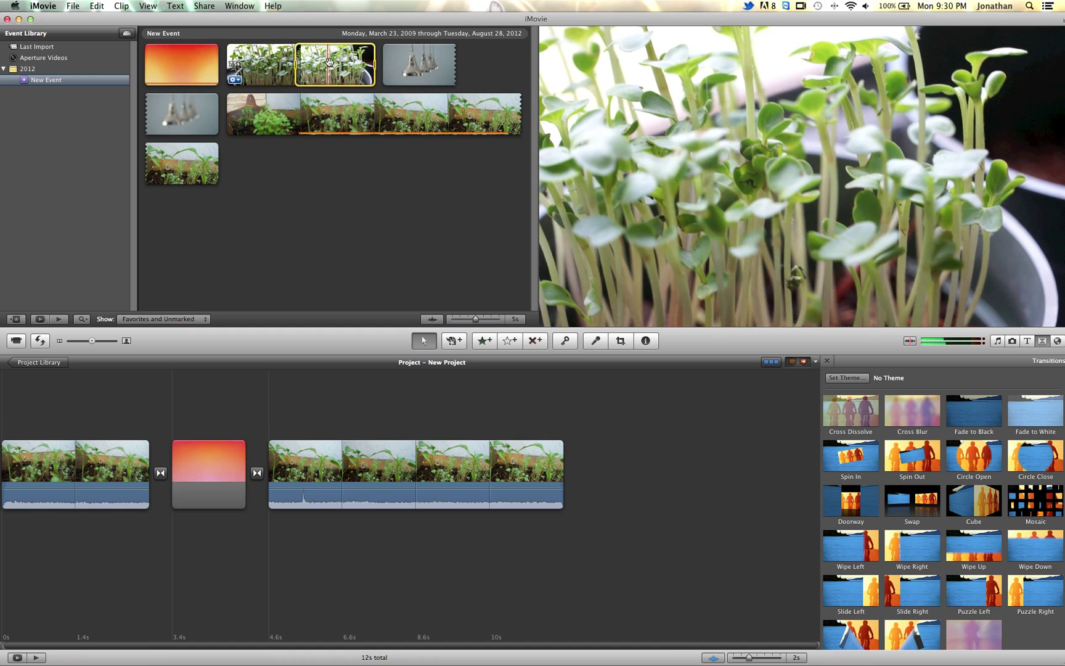
left_click_drag(299, 64, 607, 478)
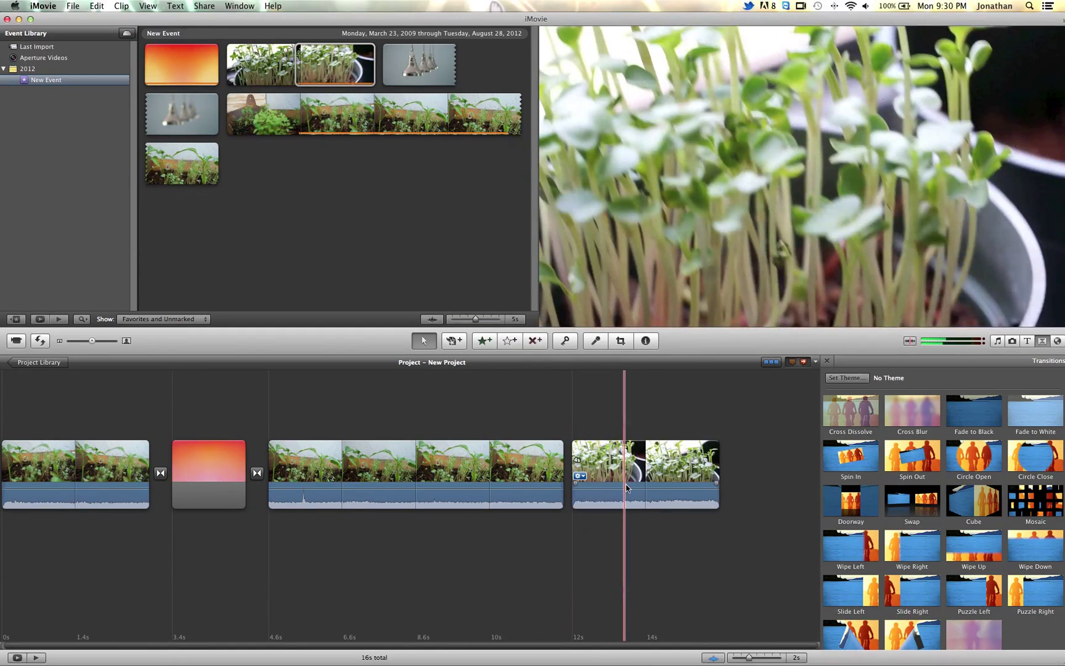
left_click_drag(851, 410, 574, 457)
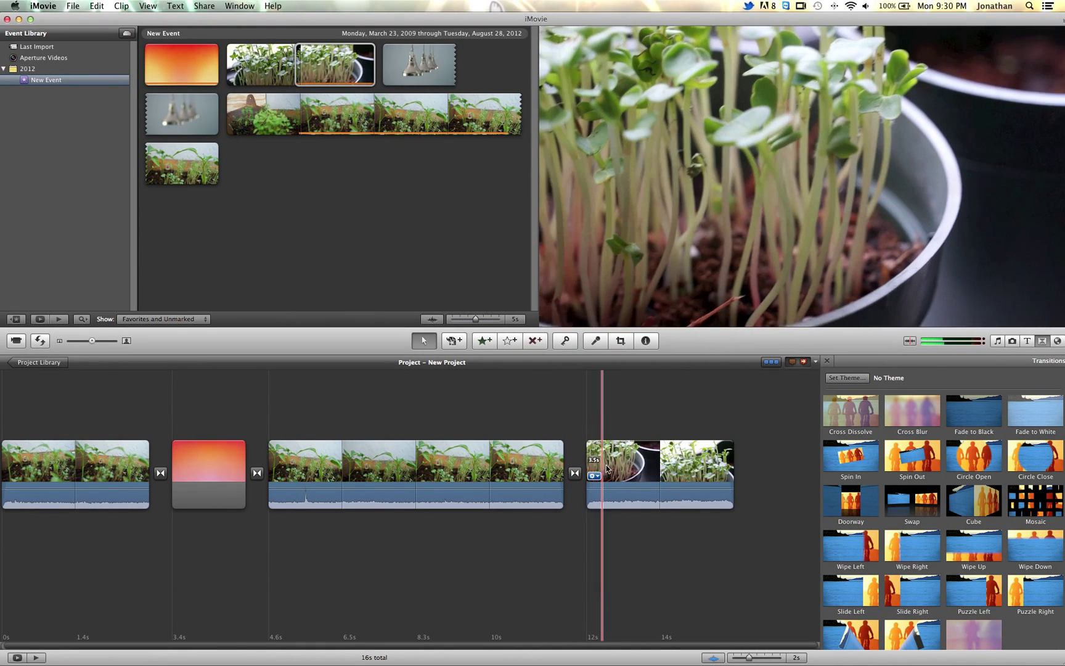
mouse_move(587, 469)
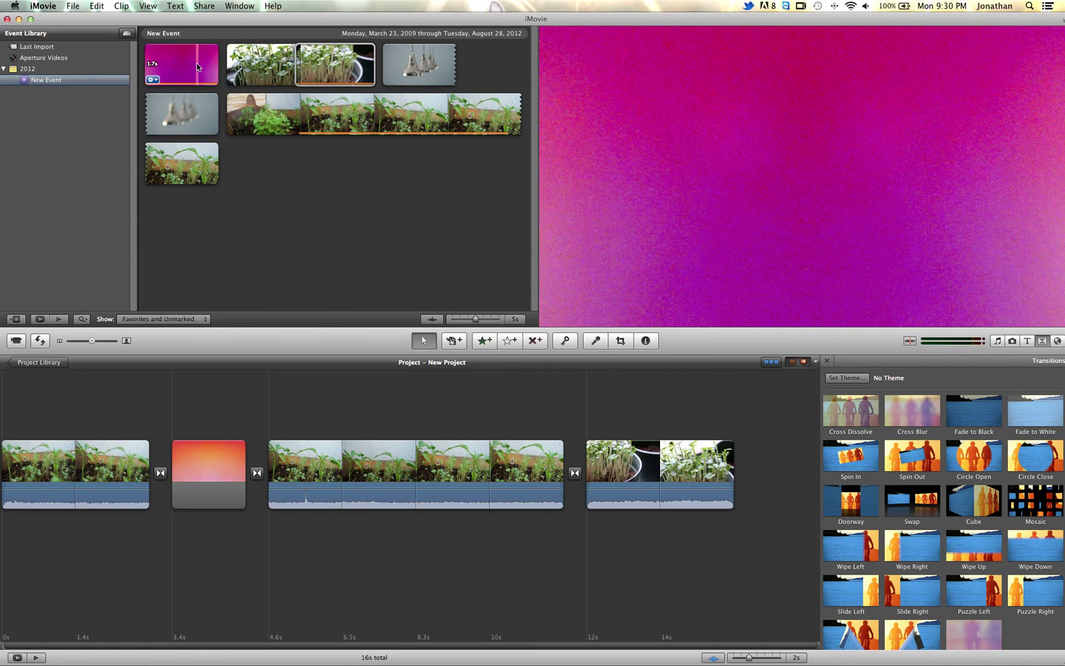
Insert a 1.0s film-burn piece before the sprouts clip, preceded by a Cross Dissolve
left_click(197, 63)
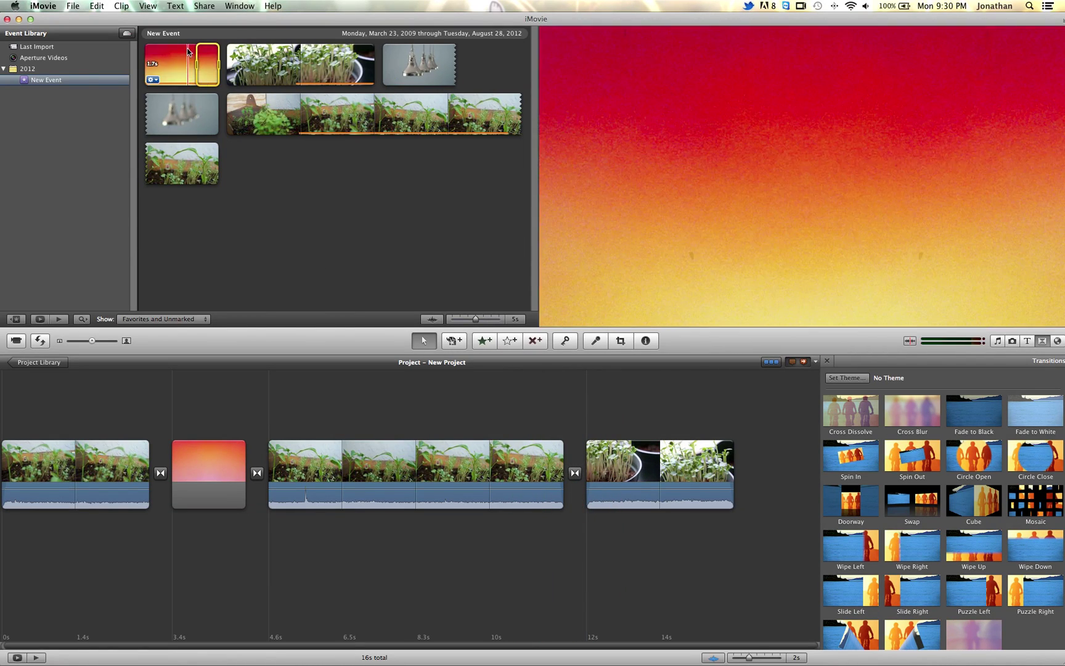
left_click_drag(197, 64, 145, 65)
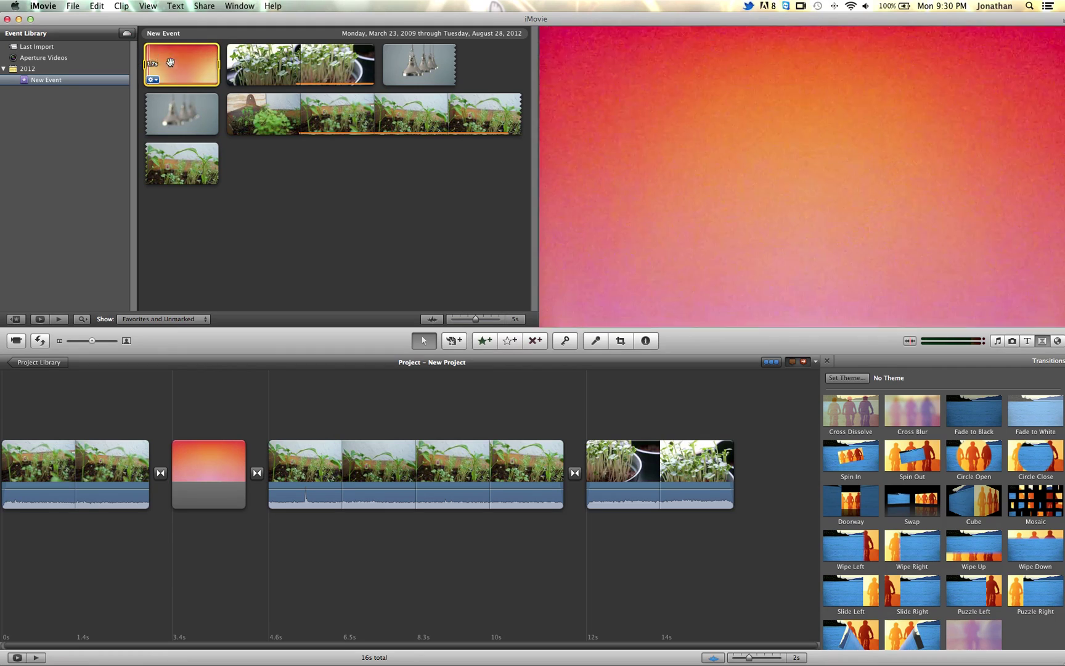
left_click_drag(449, 337, 566, 454)
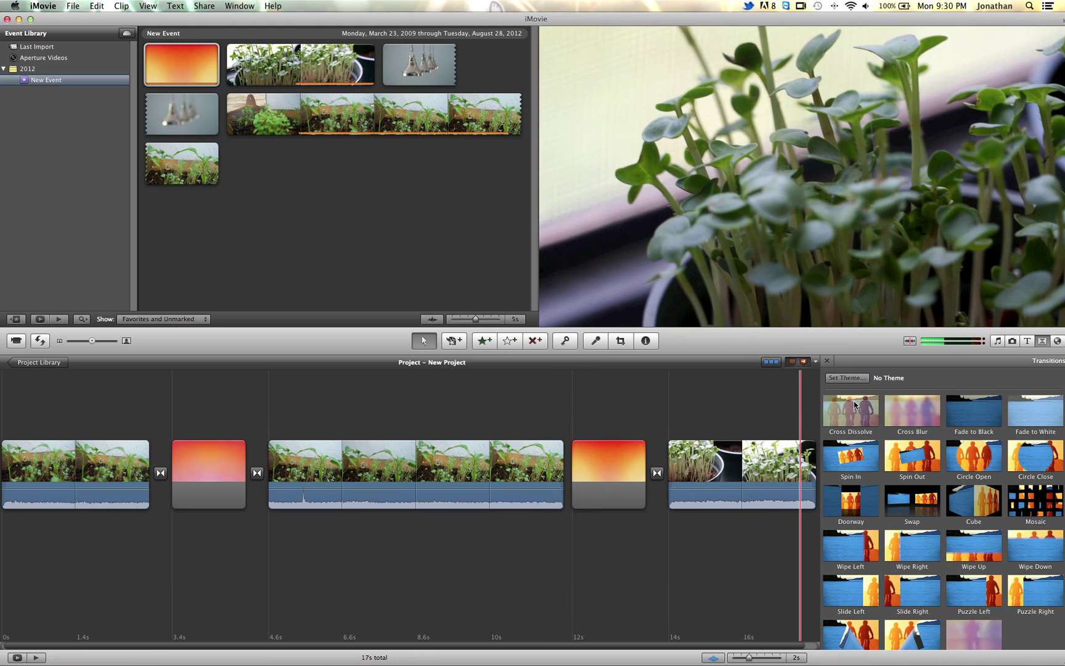
left_click_drag(855, 405, 575, 472)
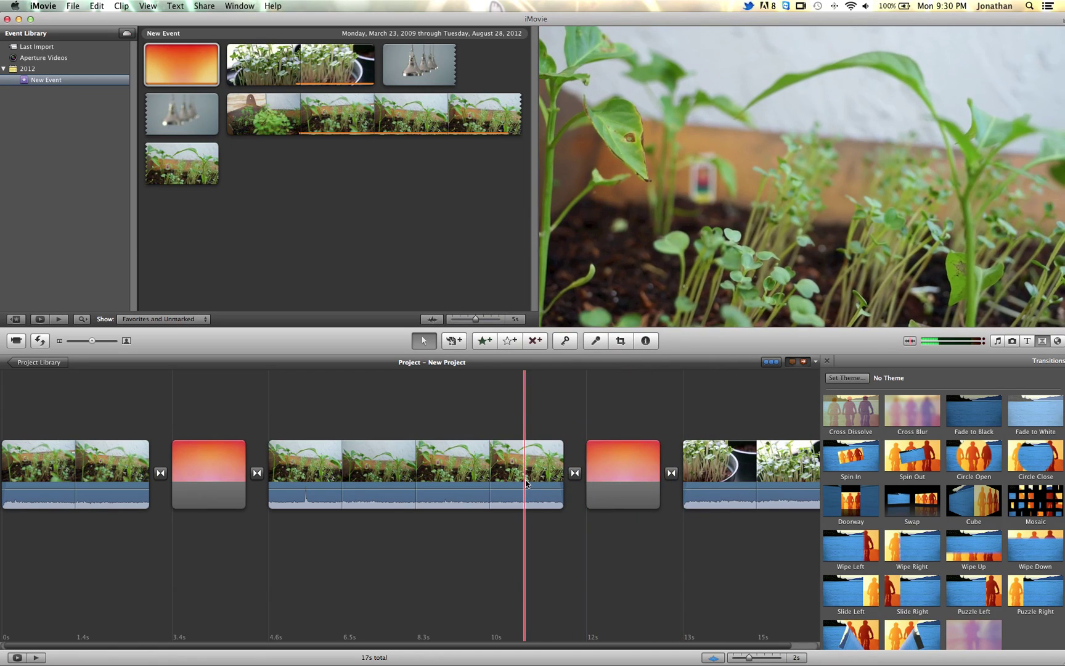
key("space")
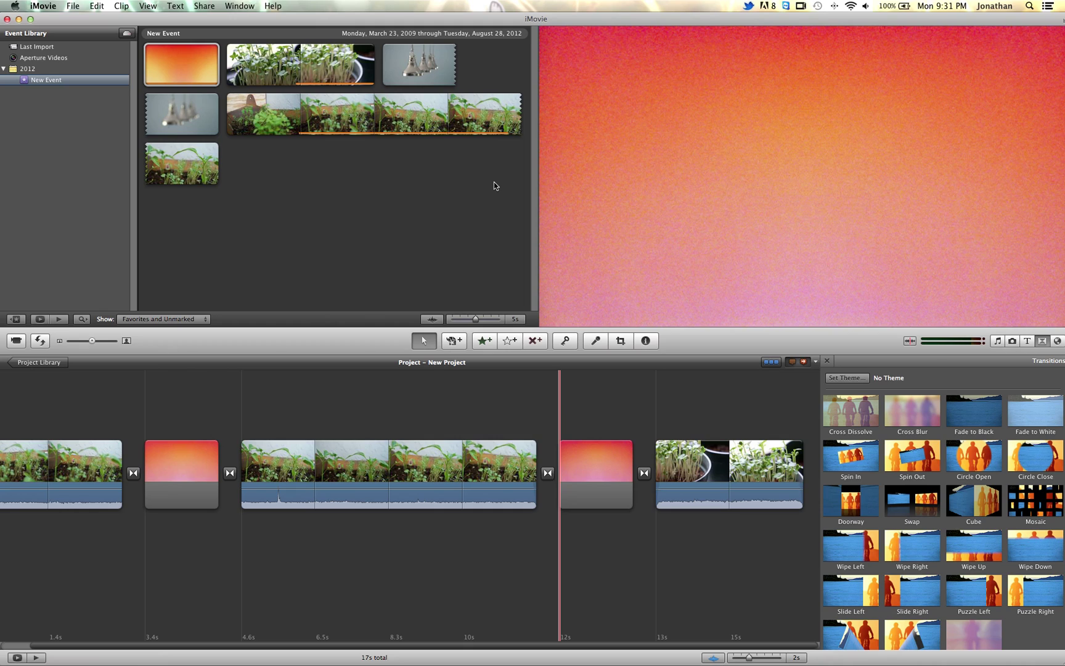
key("space")
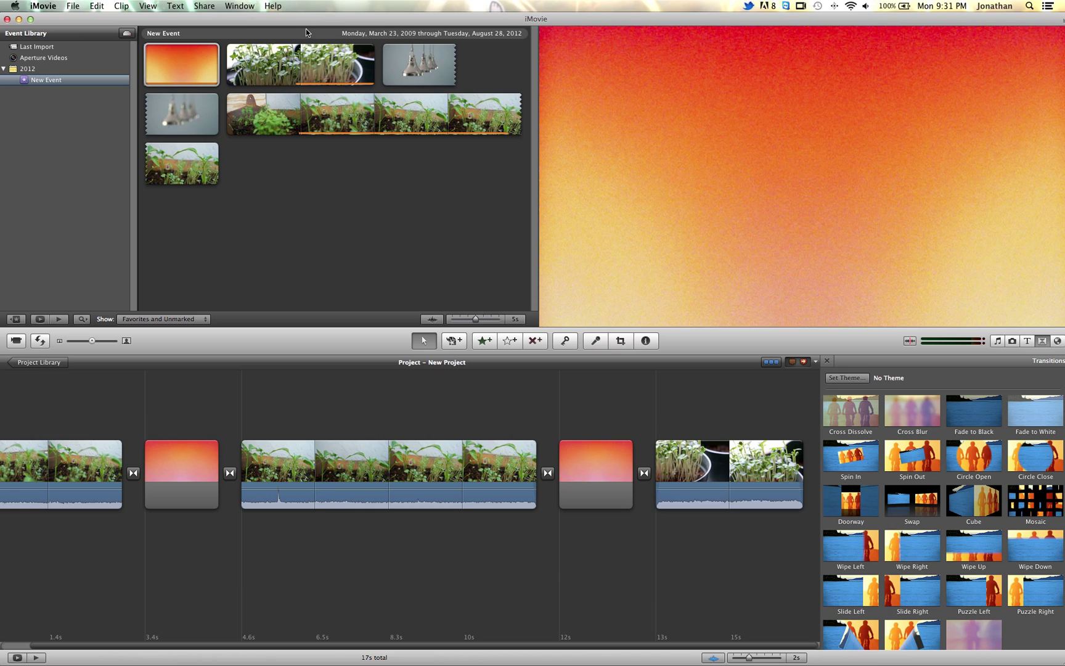